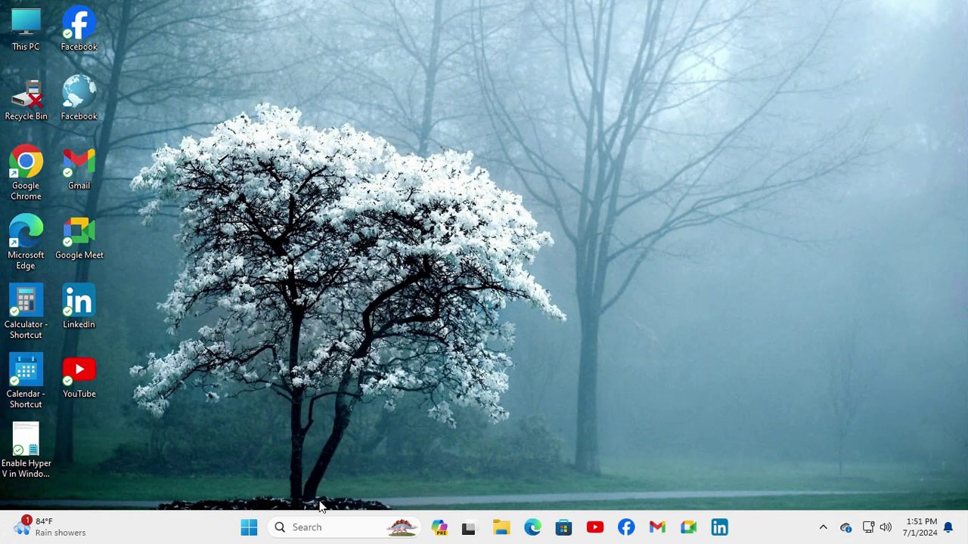
- Search Windows for 'reged' and run Registry Editor as administrator
click(316, 527)
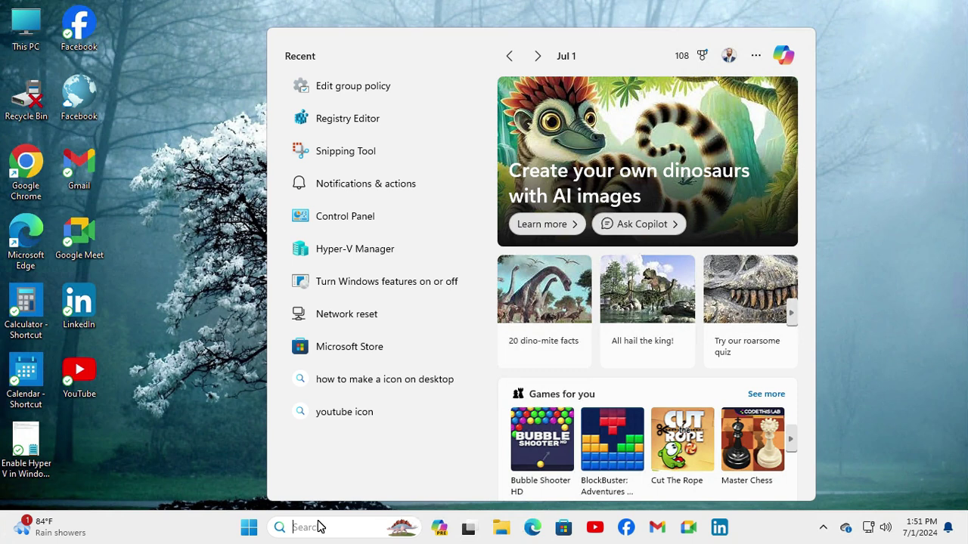
text(reg)
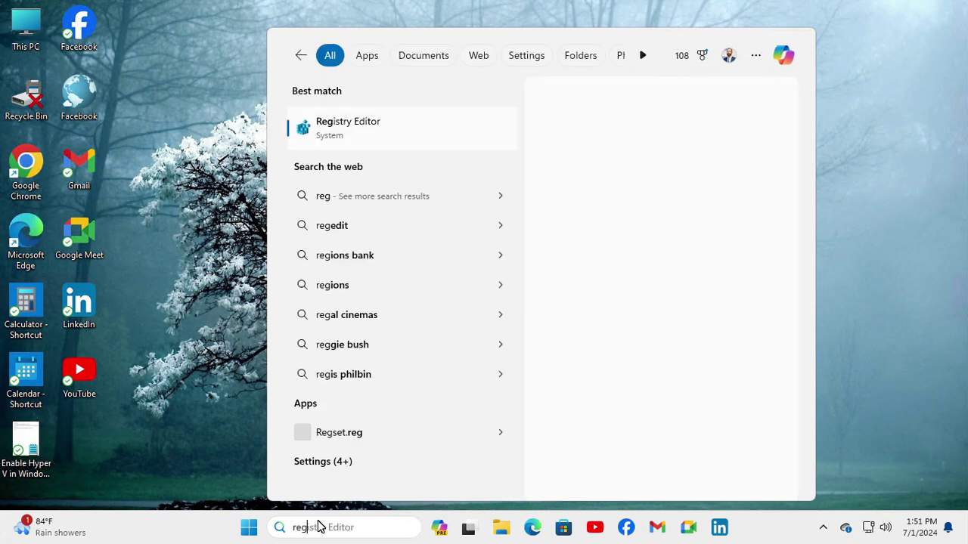
text(ed)
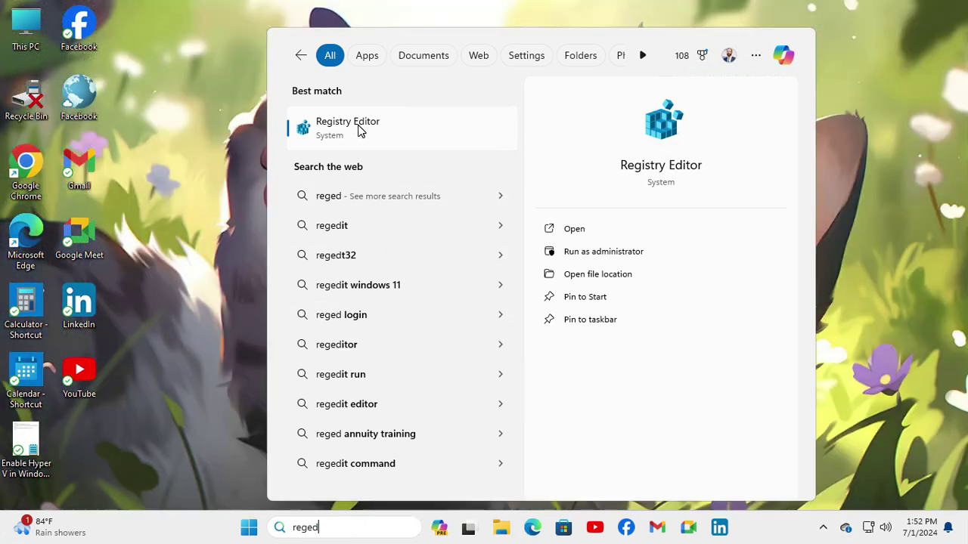
right_click(360, 130)
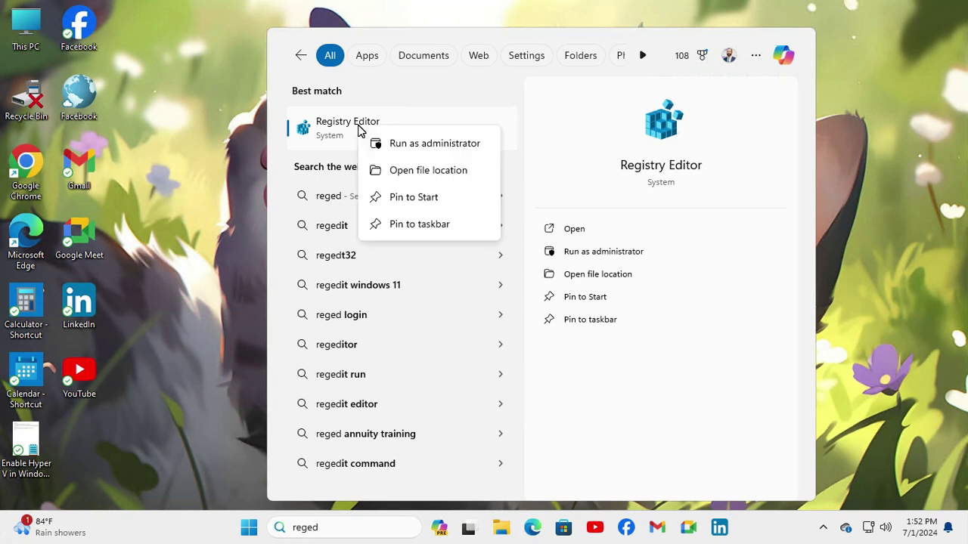
click(428, 145)
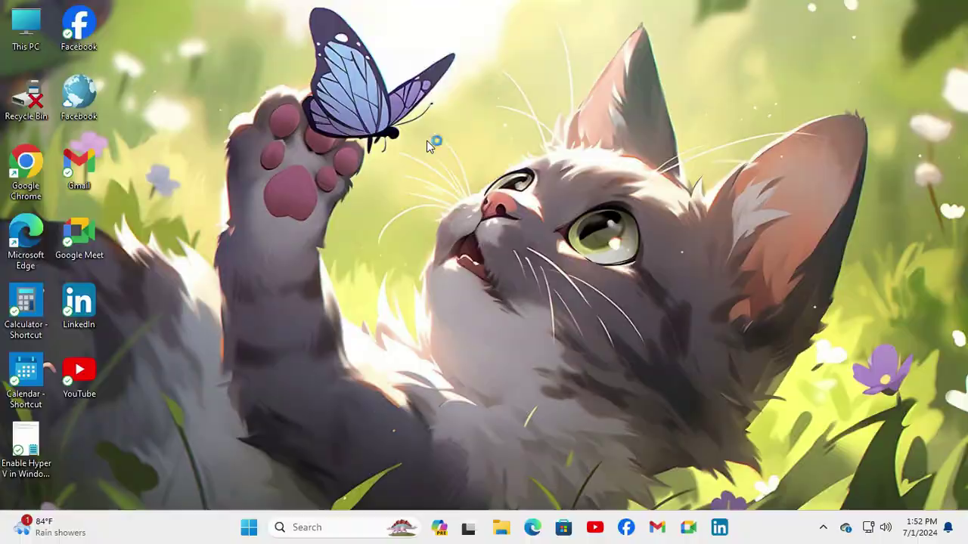
- Approve the UAC prompt and expand HKEY_LOCAL_MACHINE and its SOFTWARE key
click(422, 376)
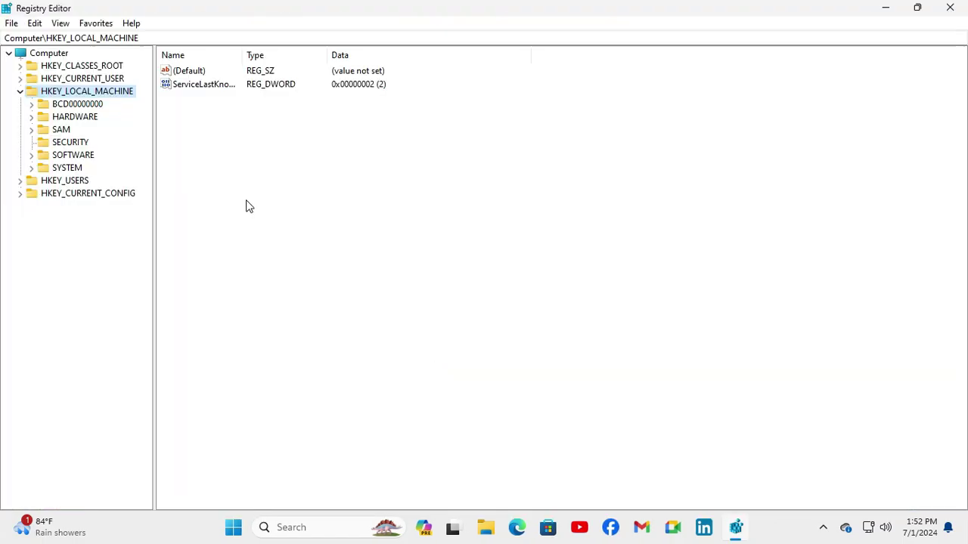
click(21, 91)
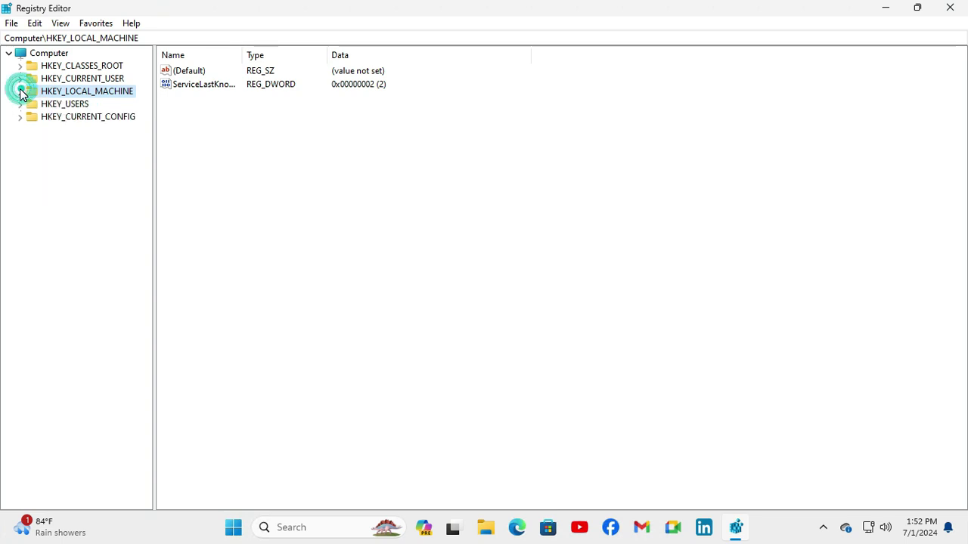
click(85, 93)
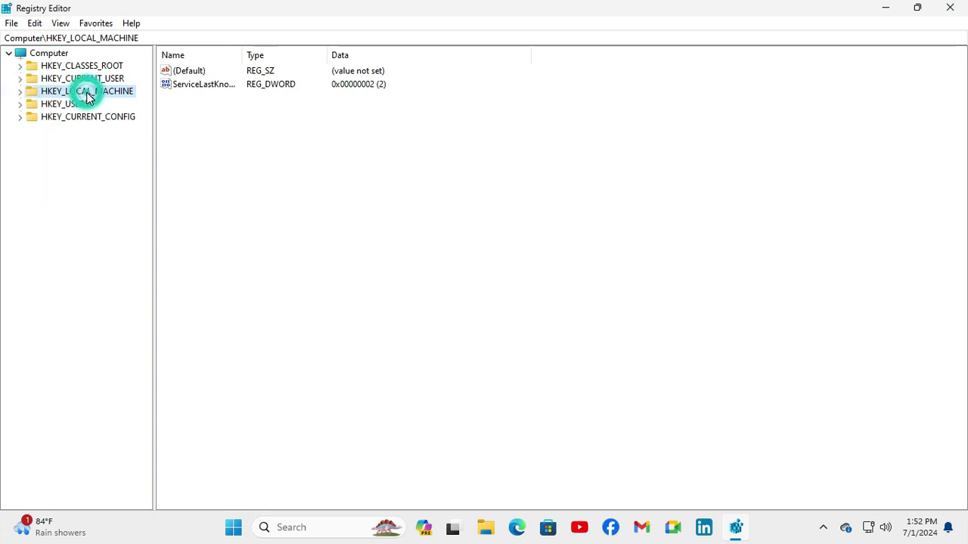
click(21, 92)
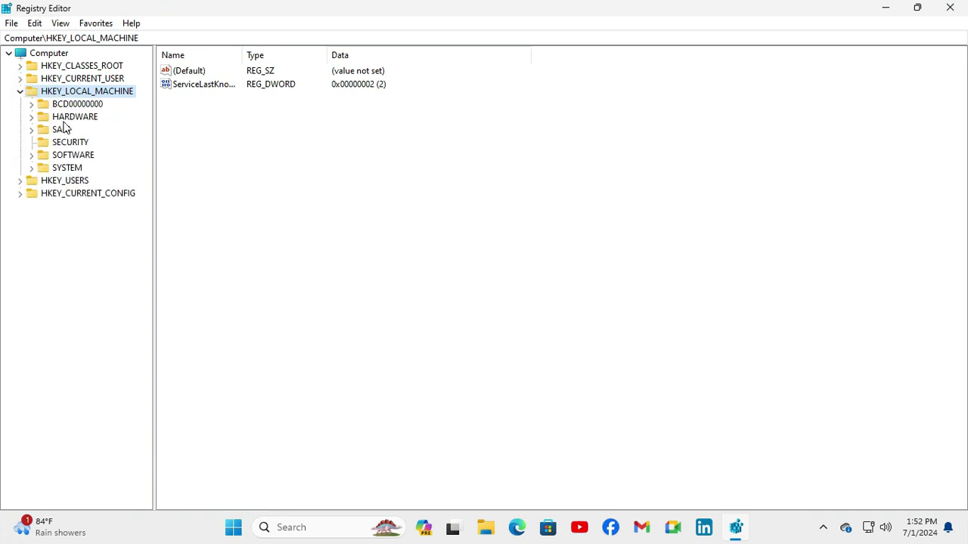
click(86, 154)
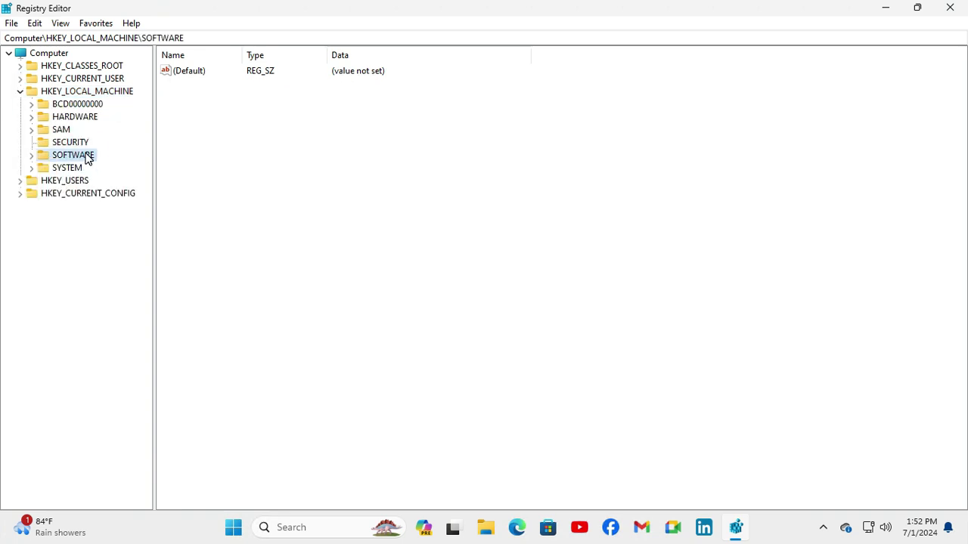
click(31, 155)
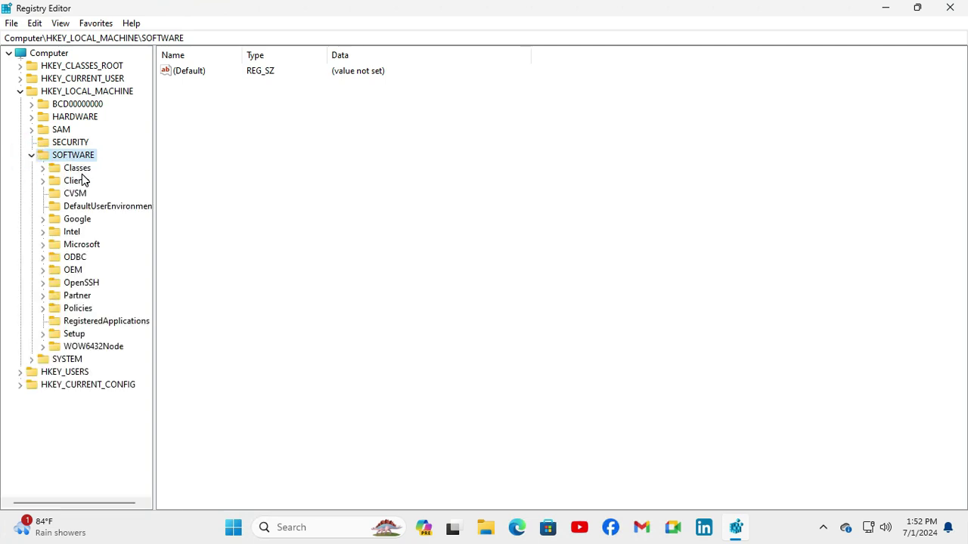
- Expand Microsoft > Windows to list its subkeys and widen the key tree pane
click(85, 246)
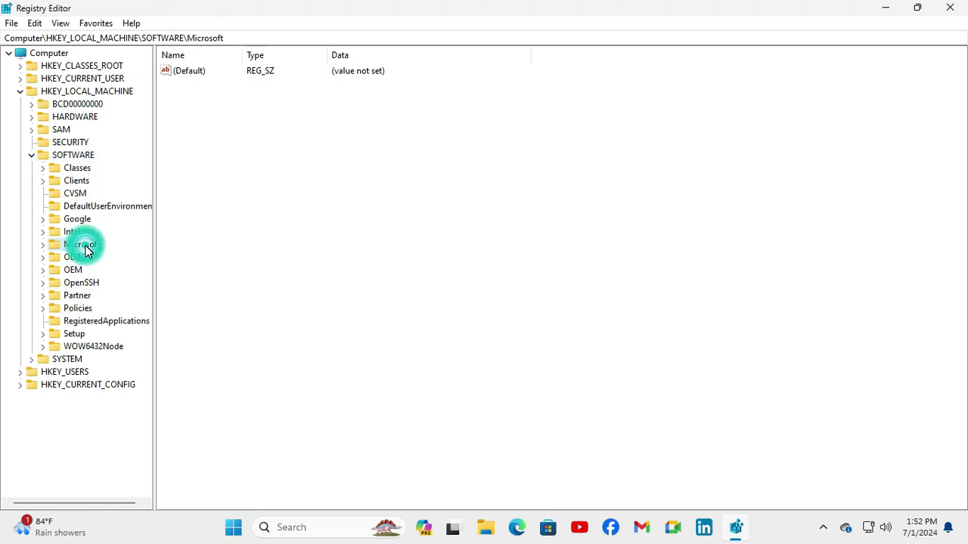
click(44, 246)
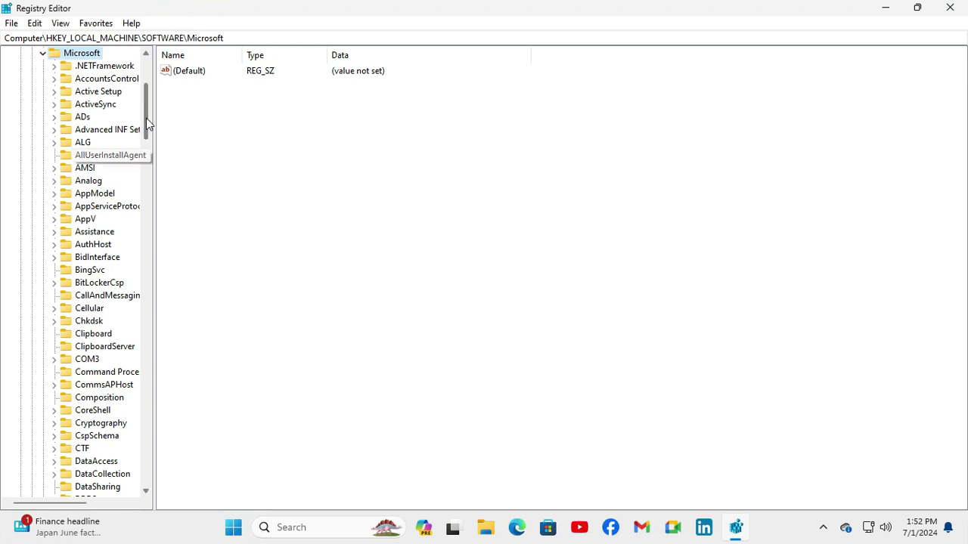
drag(146, 121, 148, 220)
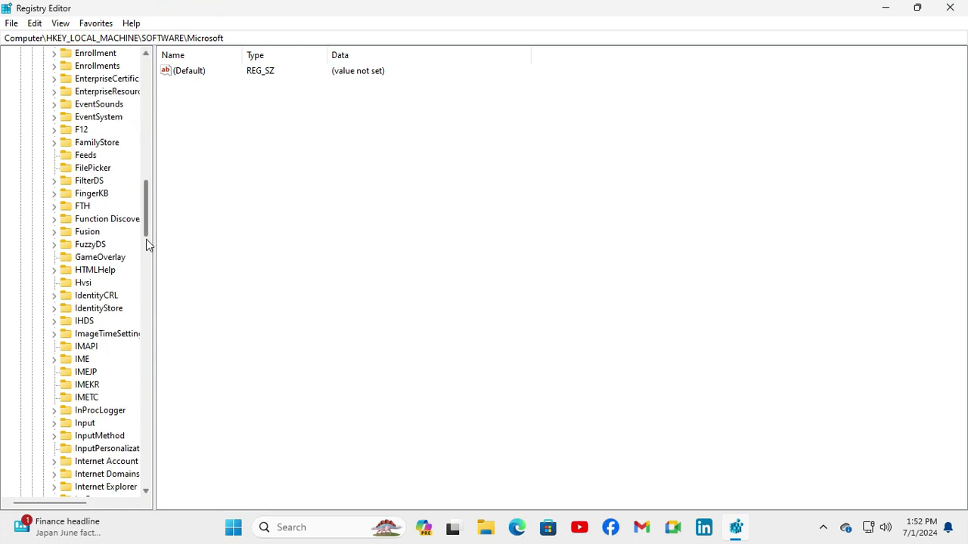
drag(146, 275, 95, 423)
click(92, 425)
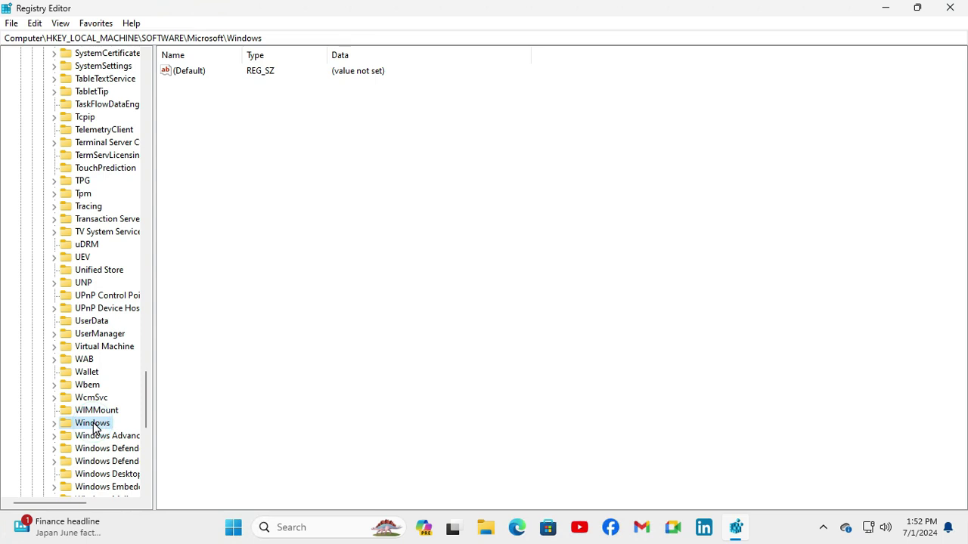
click(53, 424)
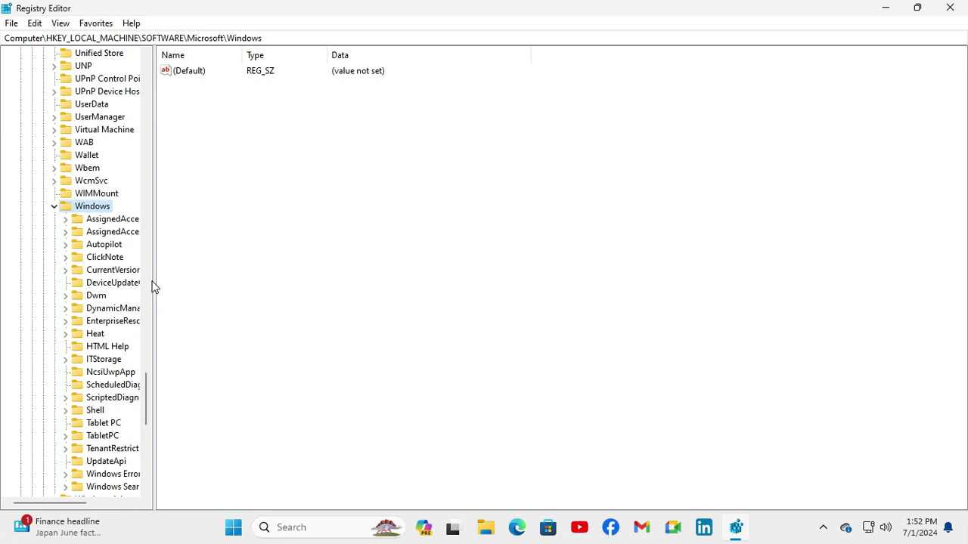
drag(153, 279, 173, 280)
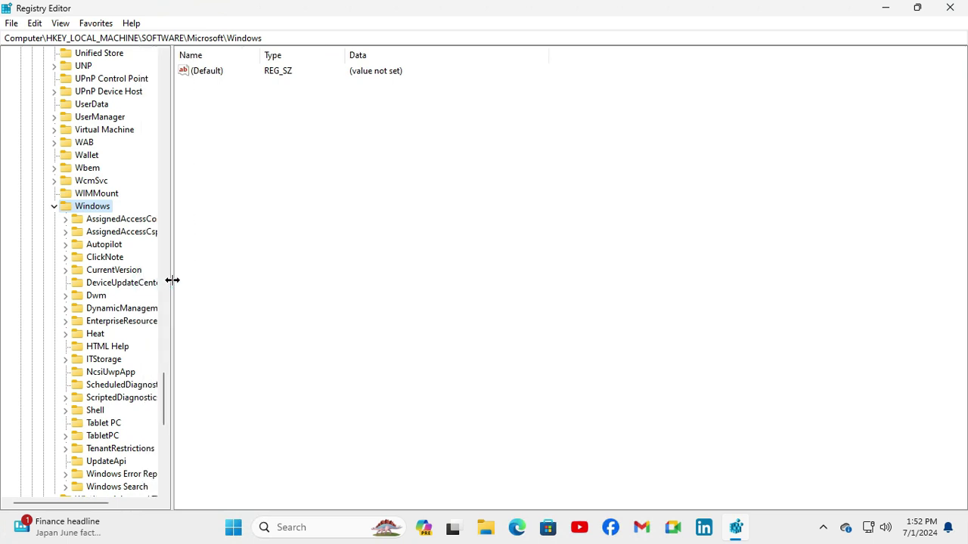
- Open CurrentVersion\Policies\System, showing HideFastUserSwitching = 1, and widen the Name column
click(130, 273)
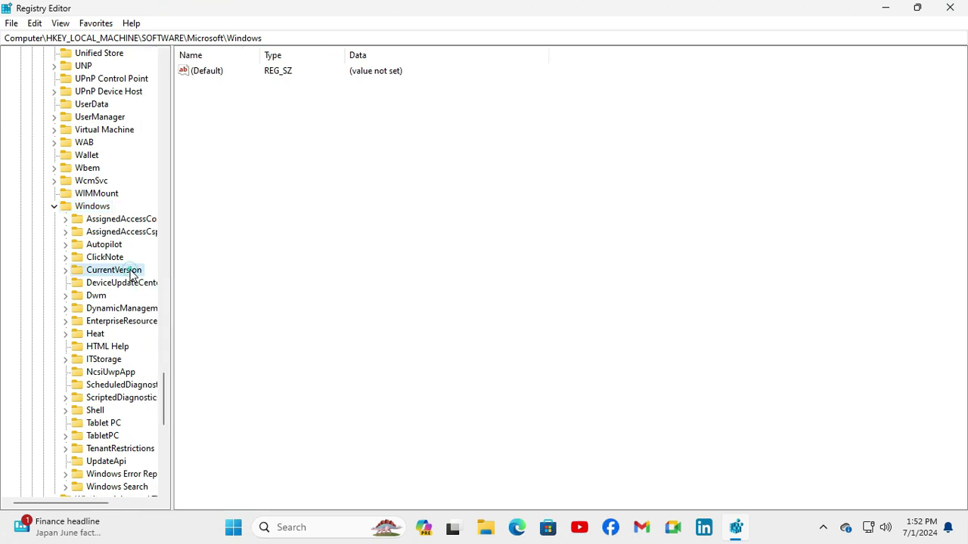
click(66, 271)
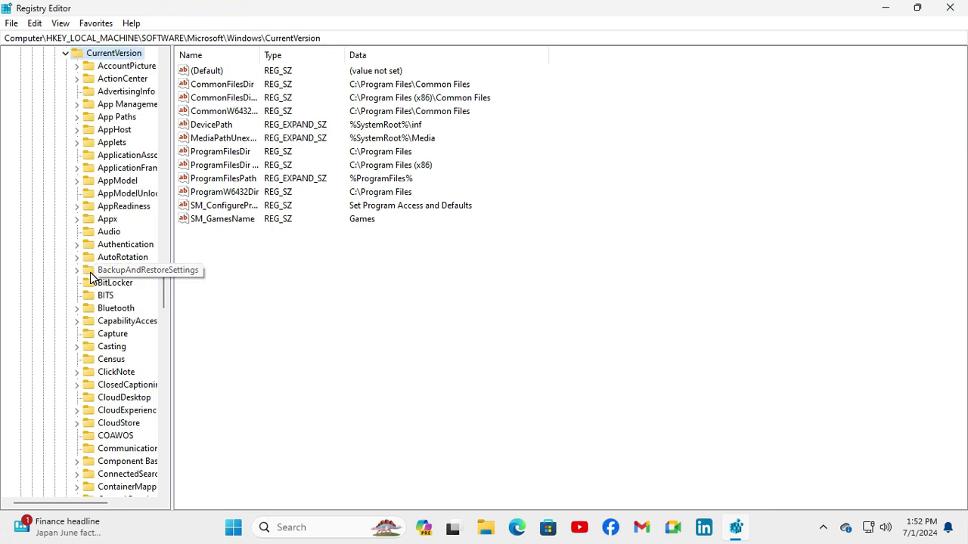
drag(165, 288, 172, 358)
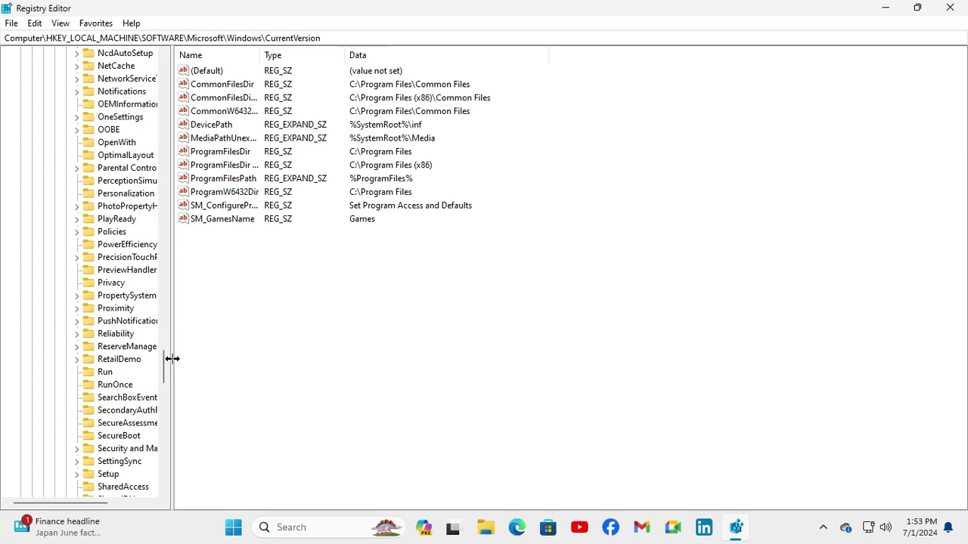
click(87, 233)
click(77, 234)
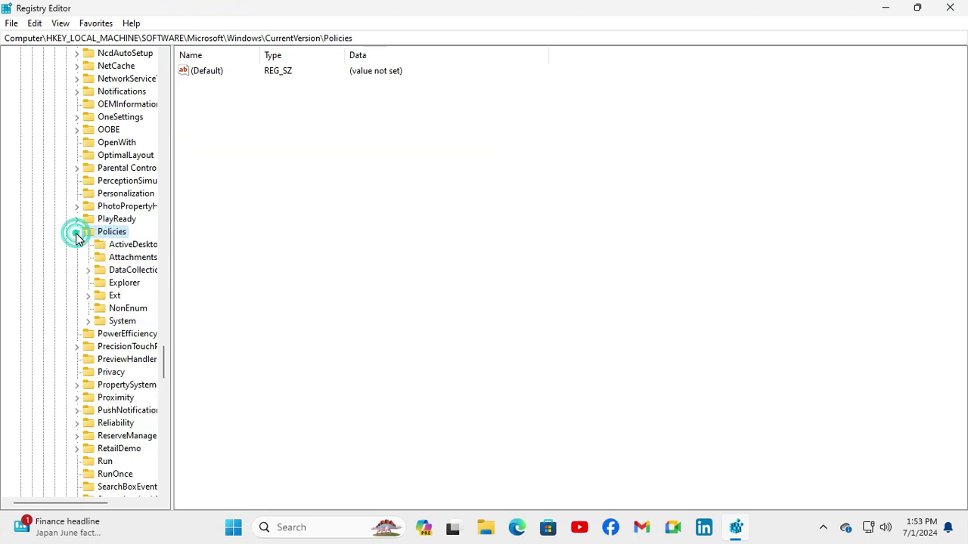
click(123, 323)
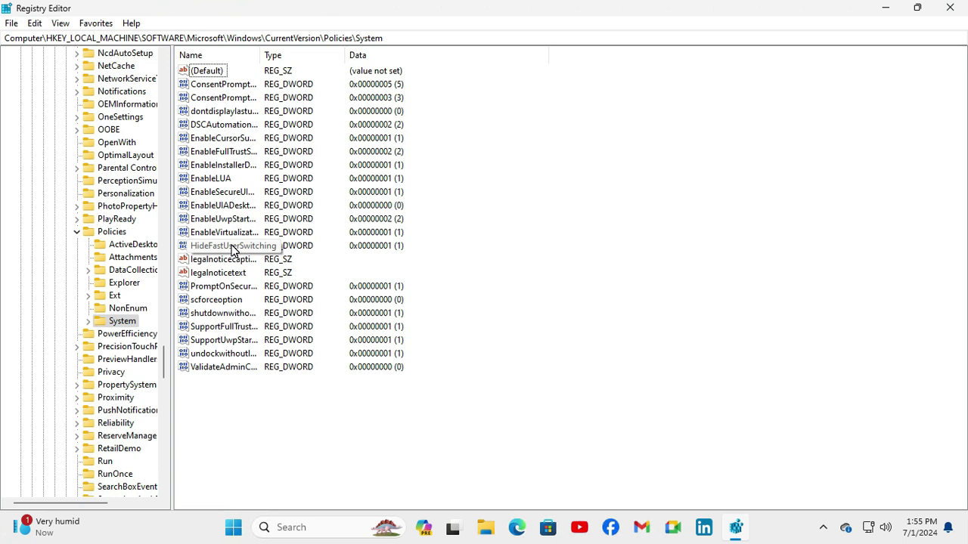
click(232, 247)
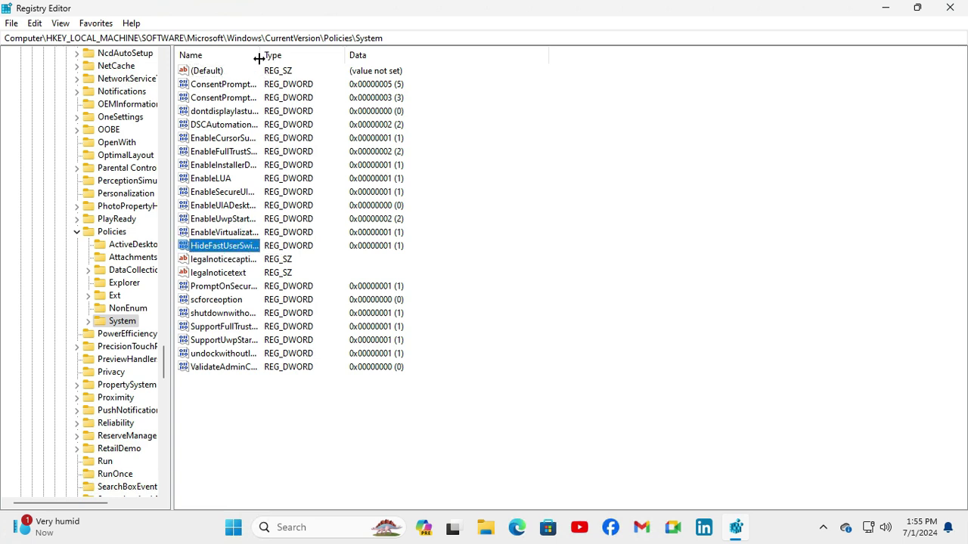
drag(258, 58, 352, 60)
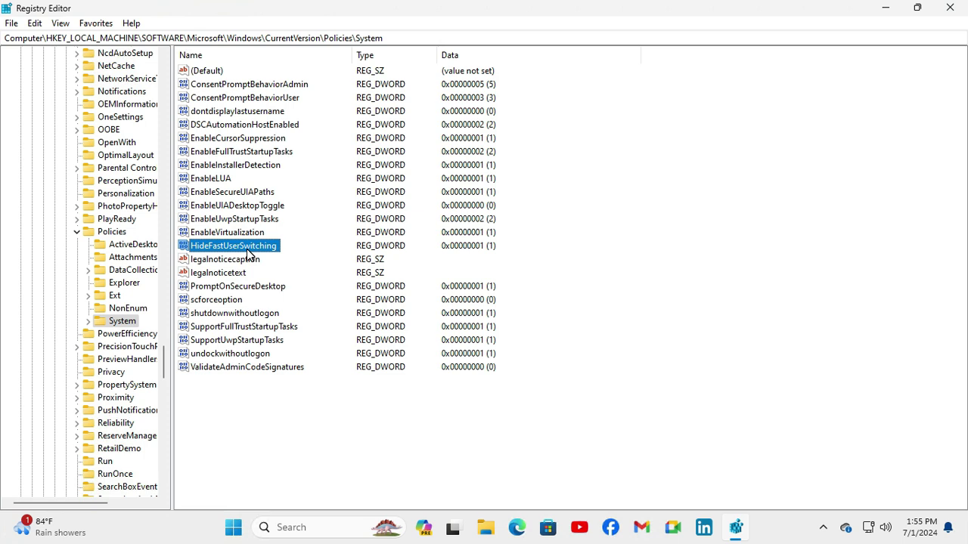
click(557, 389)
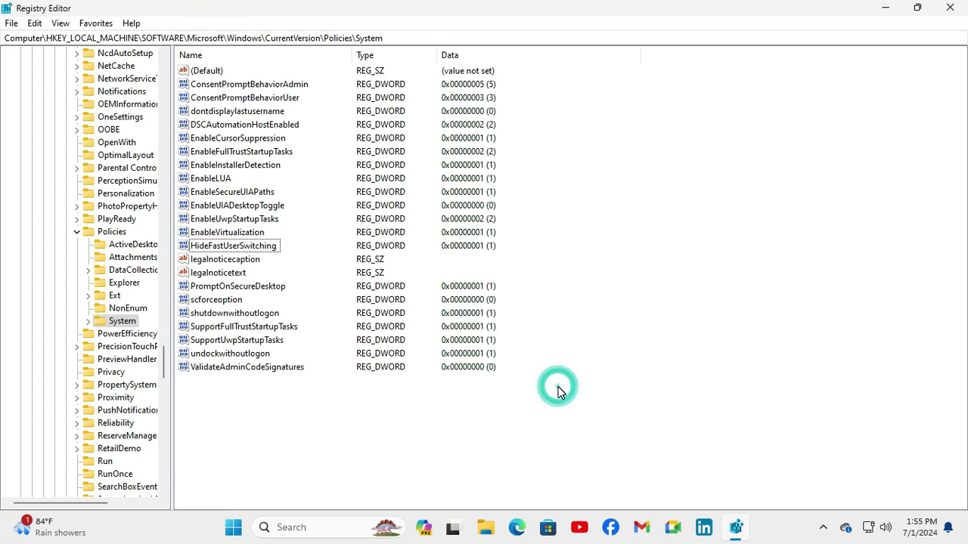
- Add a new 32-bit DWORD value named New Value #1 to the System key
right_click(588, 355)
mouse_move(623, 365)
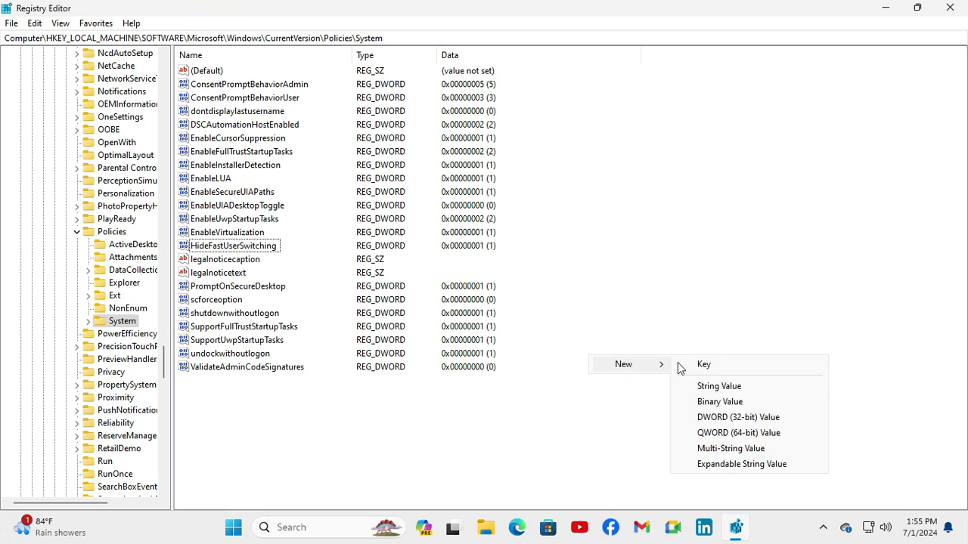
click(744, 419)
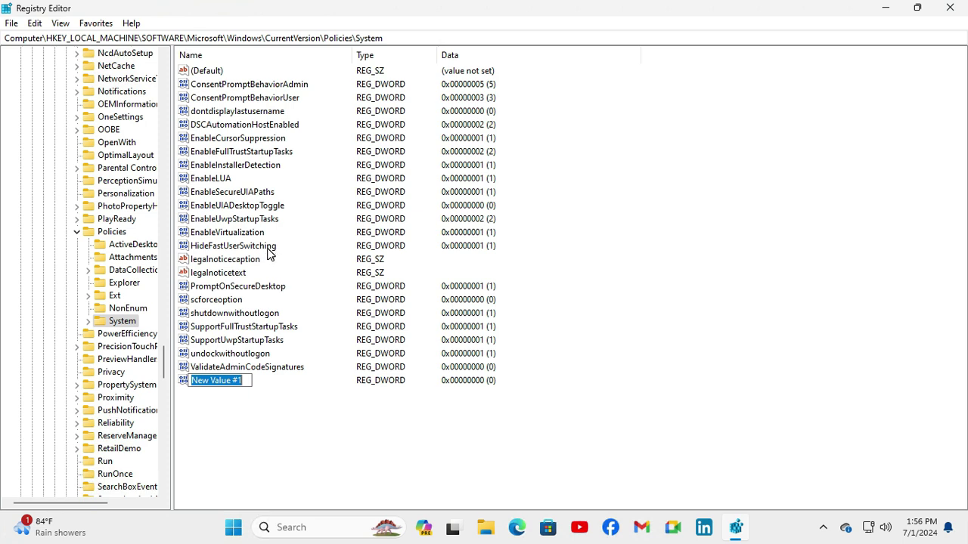
click(300, 420)
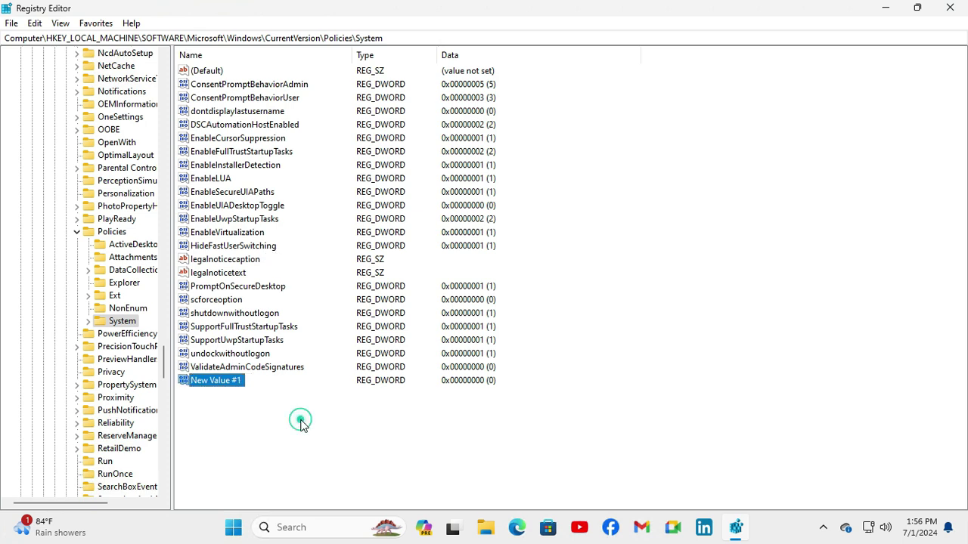
- Delete New Value #1, confirm the deletion, and select HideFastUserSwitching
click(218, 385)
right_click(218, 388)
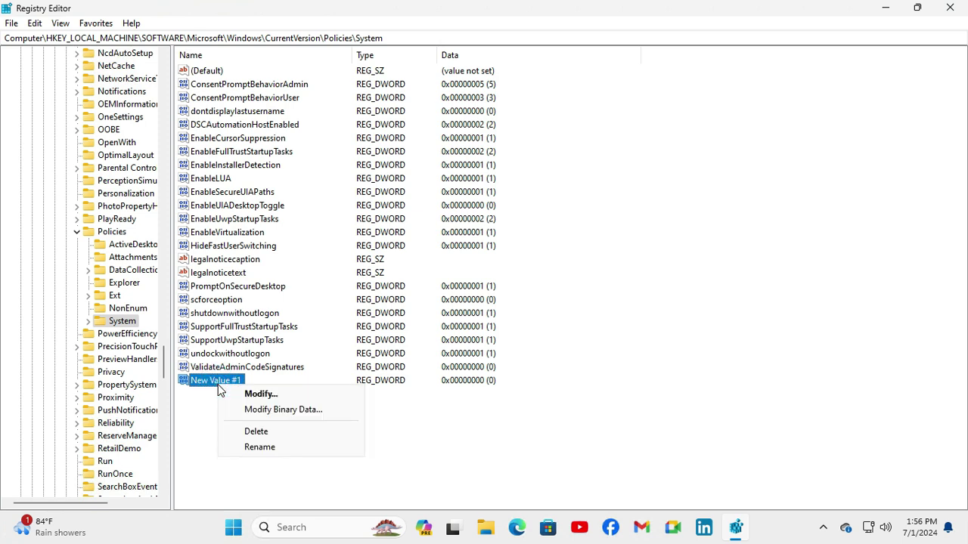
click(250, 431)
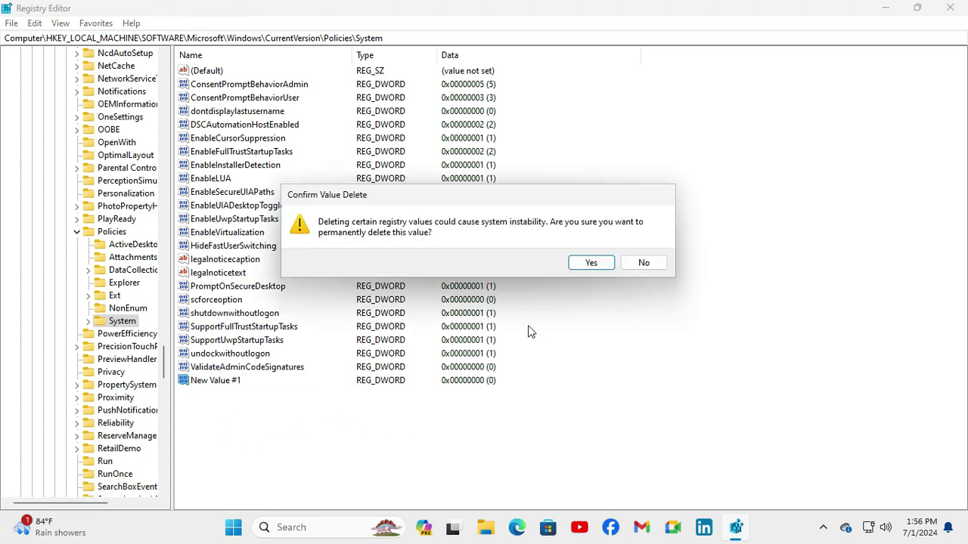
click(593, 266)
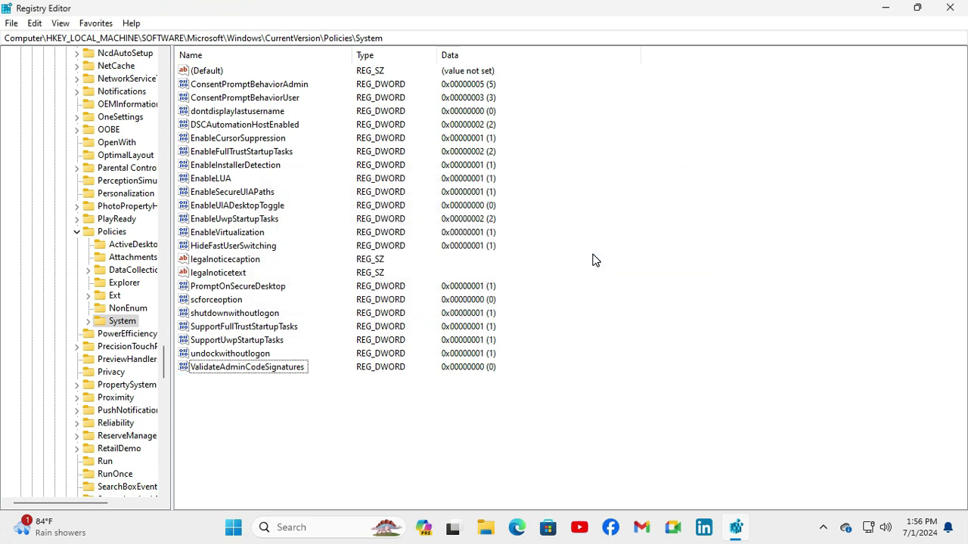
click(592, 257)
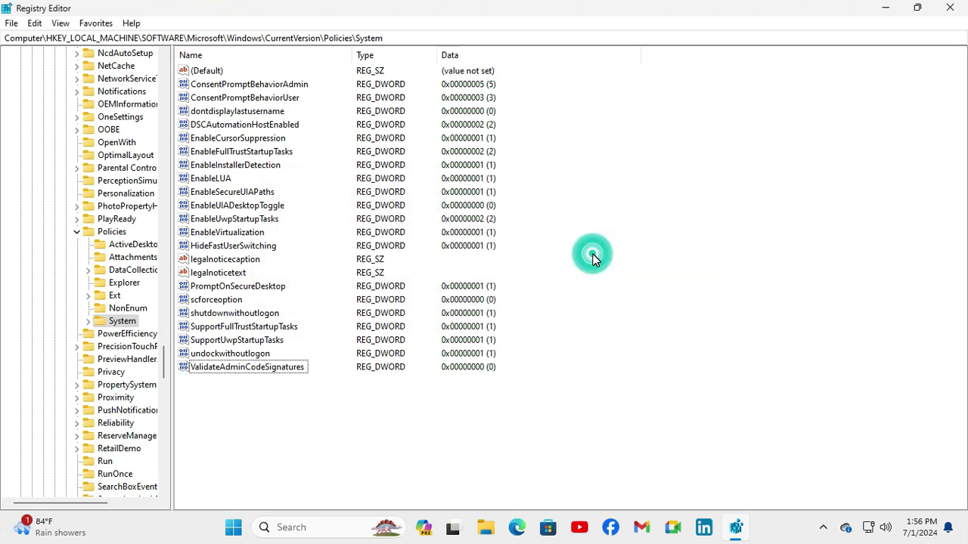
click(269, 248)
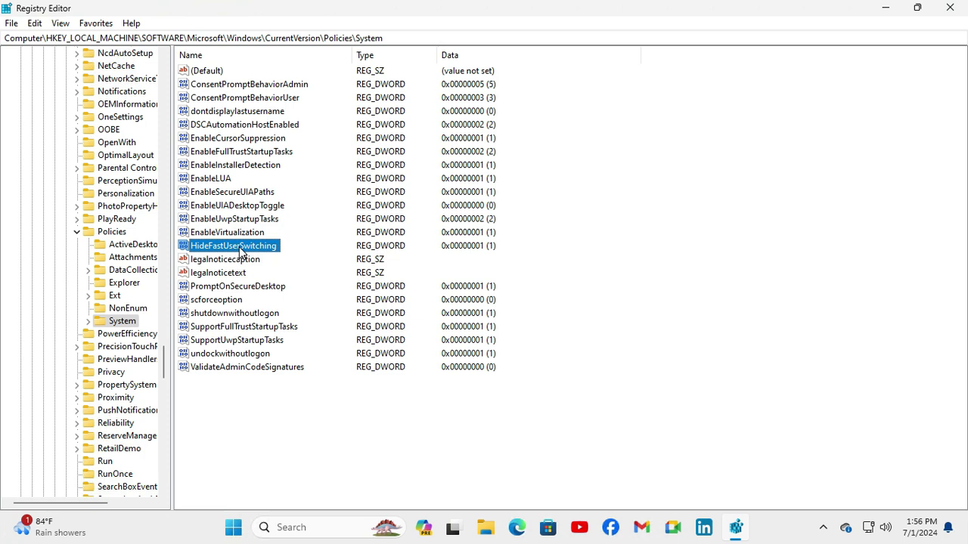
- Edit HideFastUserSwitching's value data from 1 to 0 and confirm with OK
right_click(253, 252)
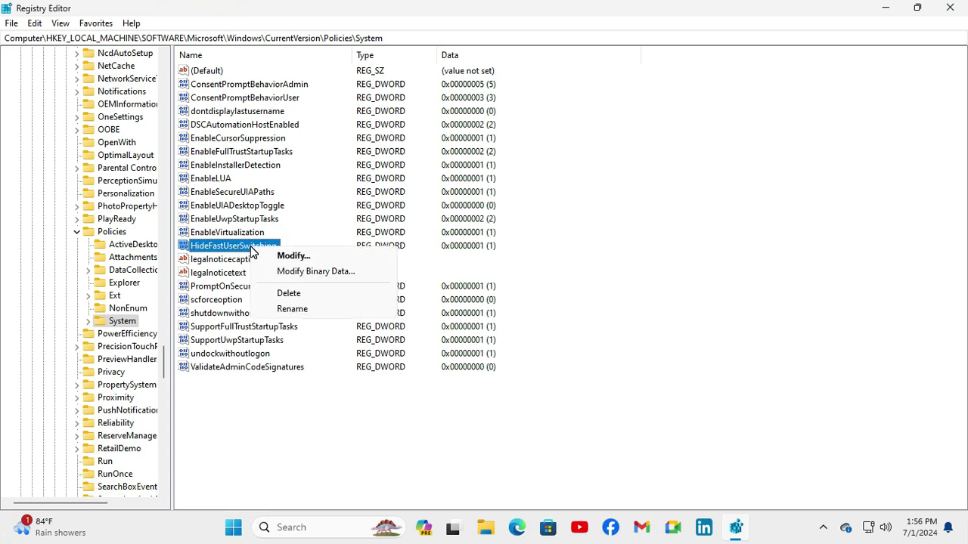
click(292, 256)
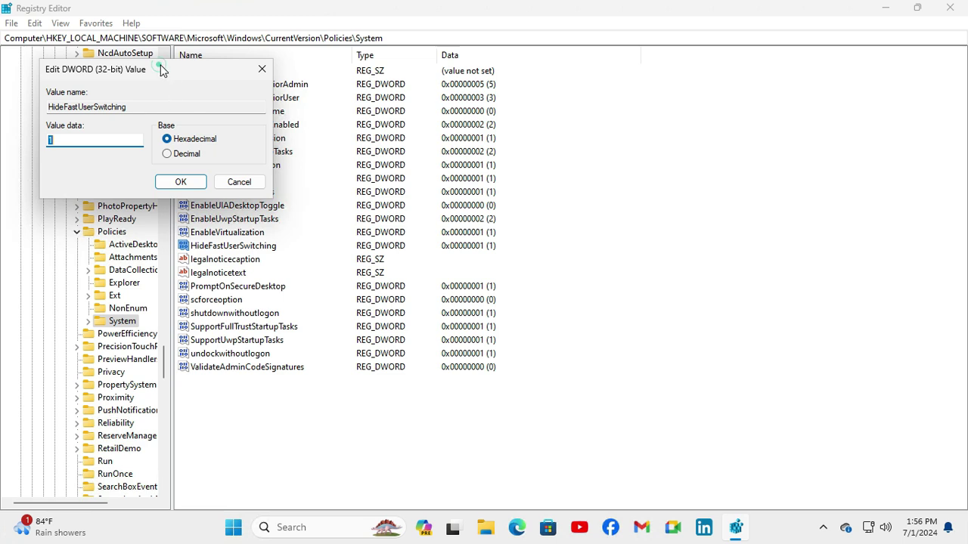
drag(159, 66, 367, 119)
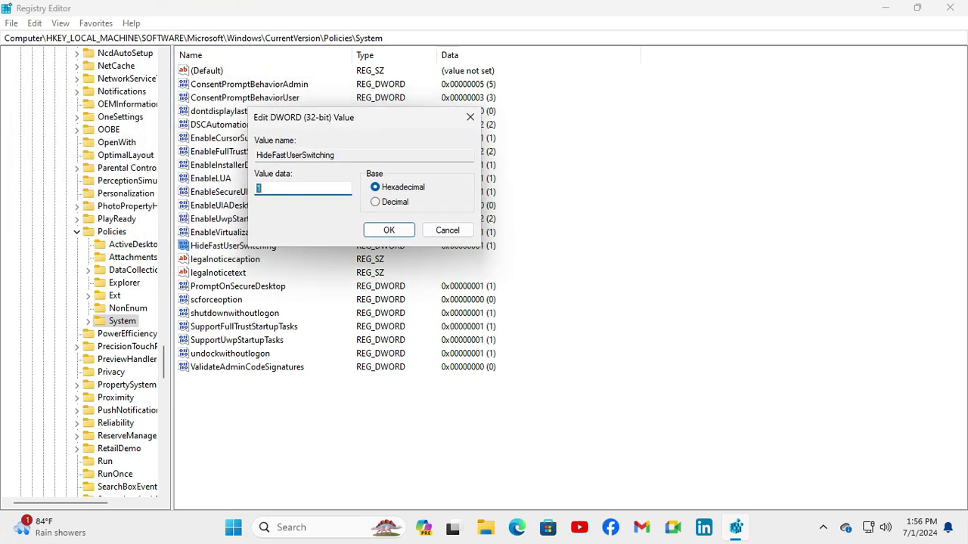
click(277, 186)
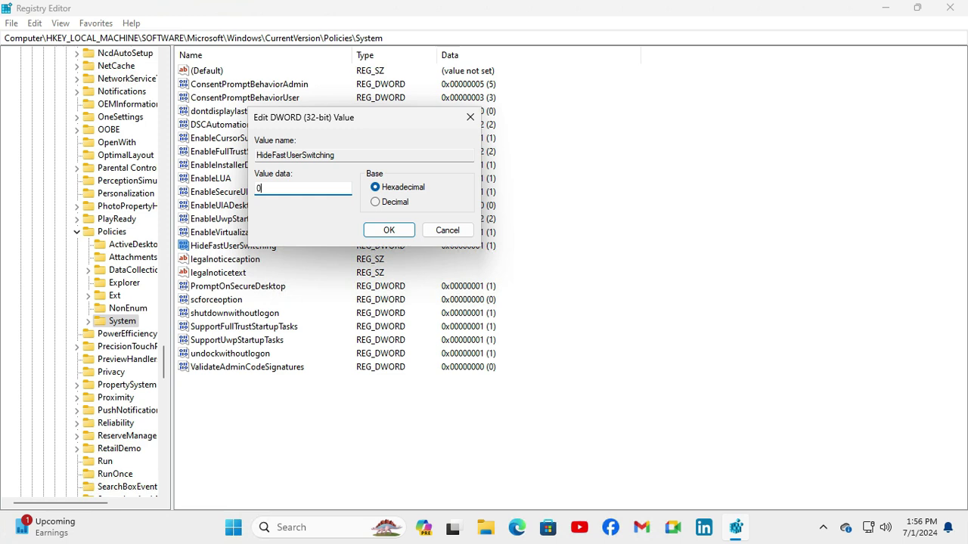
text(0)
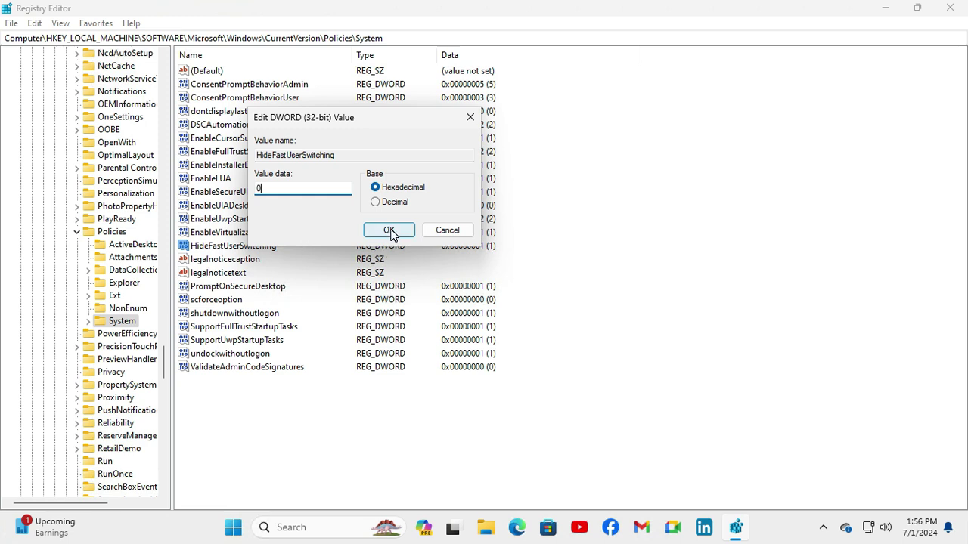
click(390, 231)
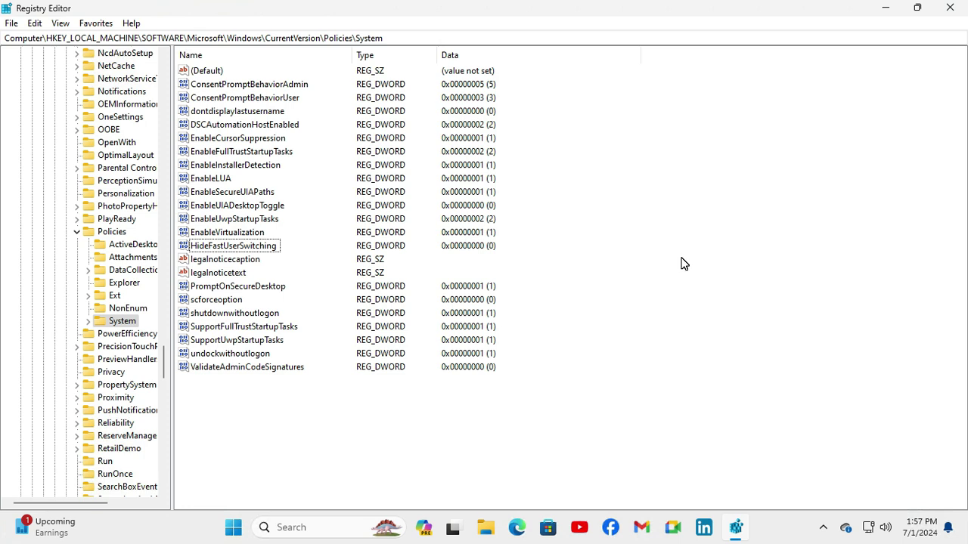
click(682, 262)
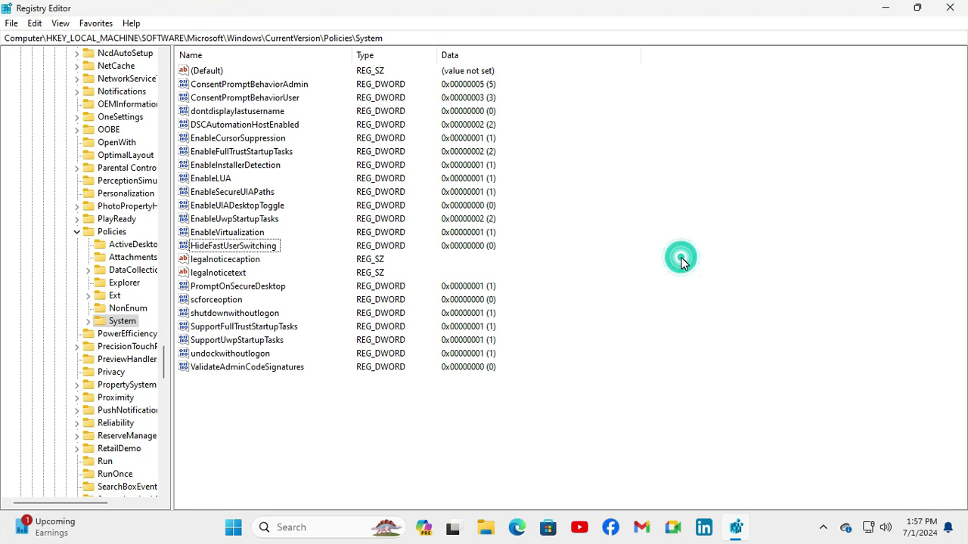
- Close Registry Editor and open Edit group policy from a Start menu search for 'gpedit'
click(951, 11)
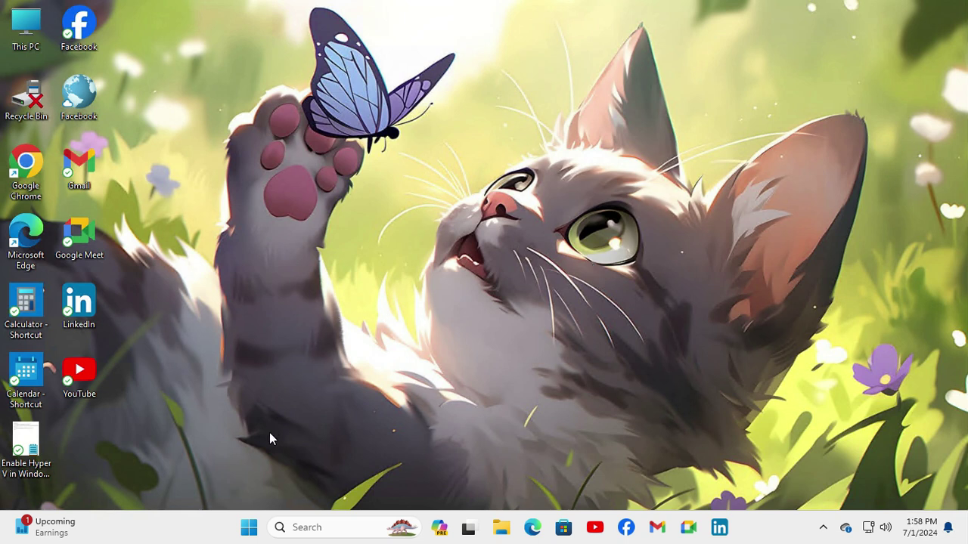
click(250, 527)
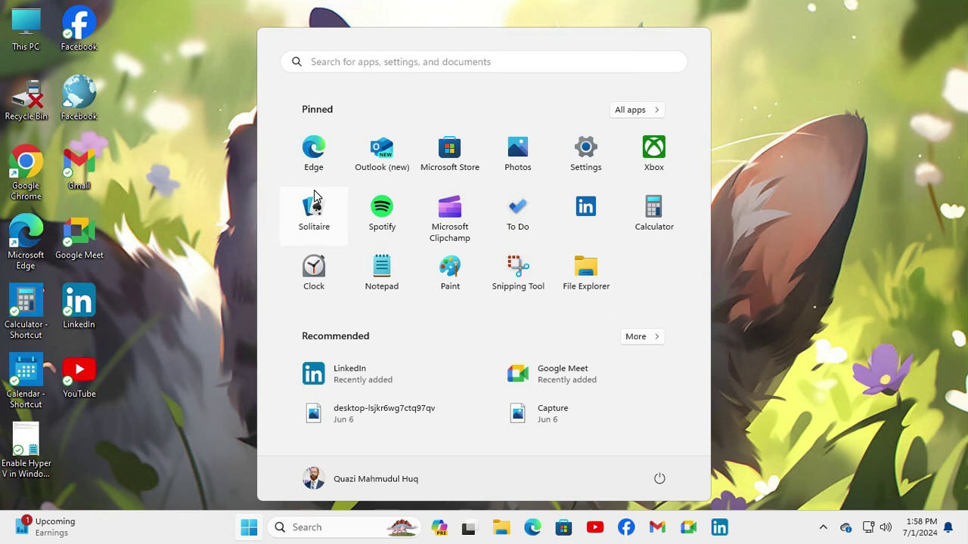
click(352, 62)
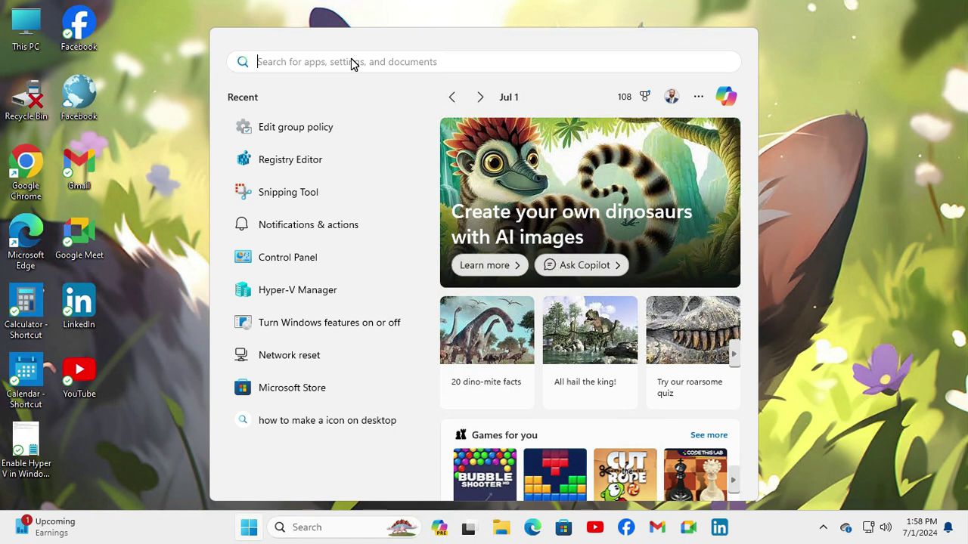
text(gpedit)
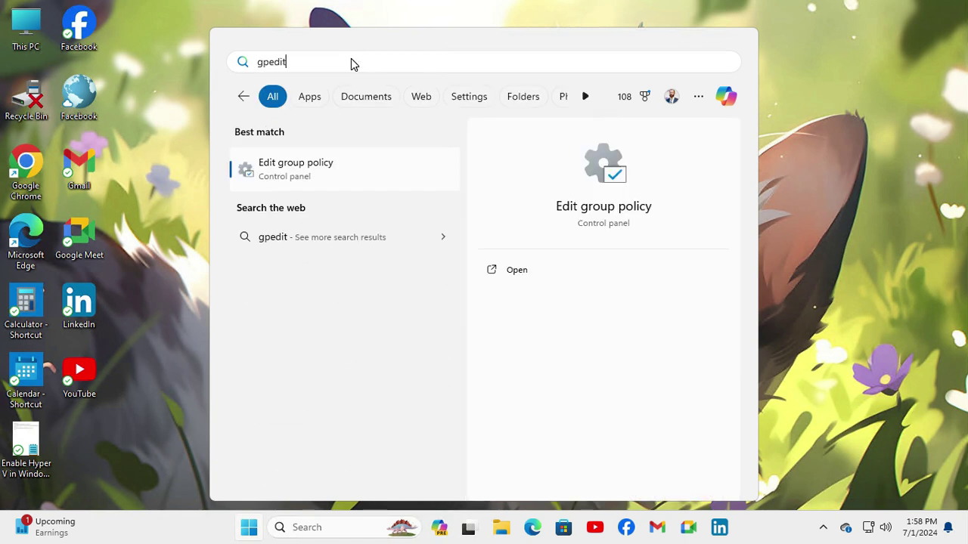
click(316, 167)
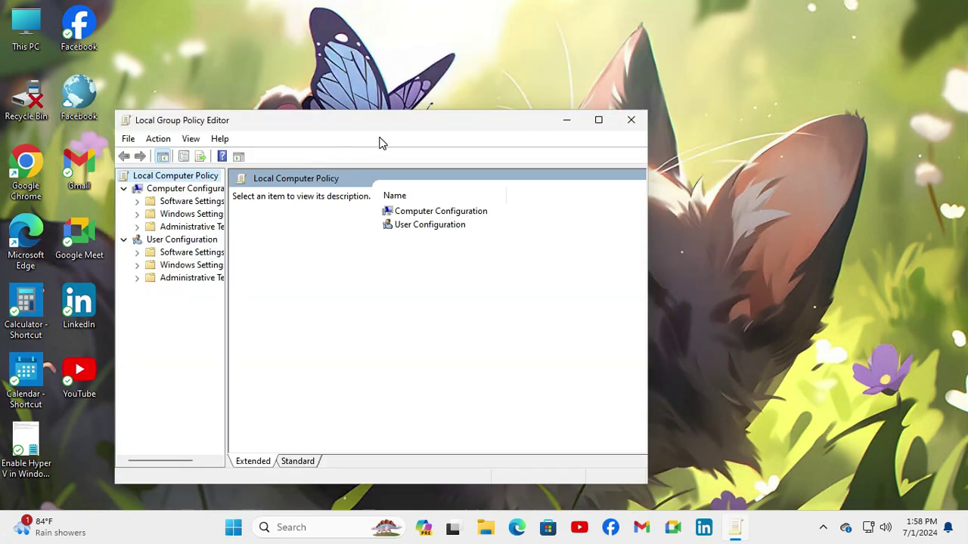
- Navigate to Computer Configuration > Administrative Templates > System > Logon to list its 23 settings
drag(456, 126, 571, 81)
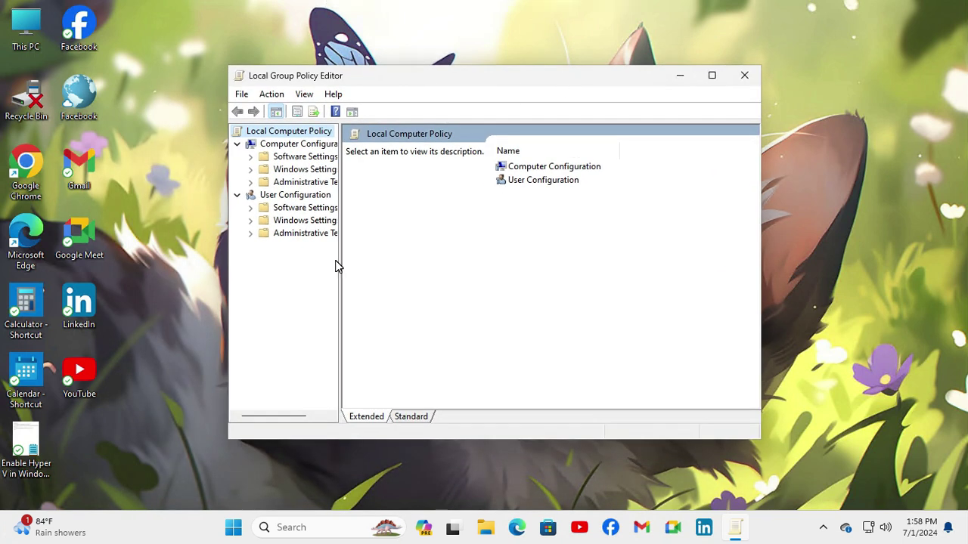
drag(339, 259, 389, 257)
click(329, 148)
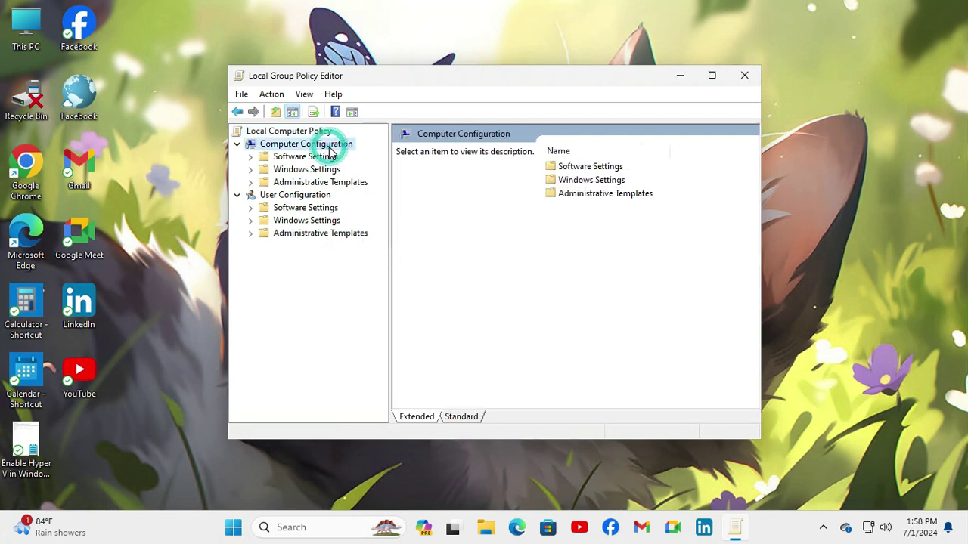
click(299, 182)
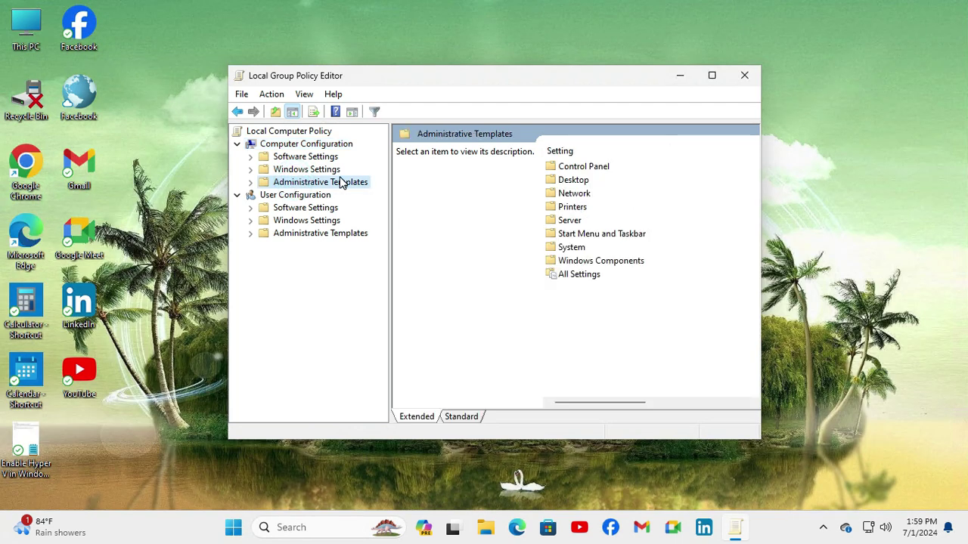
click(250, 182)
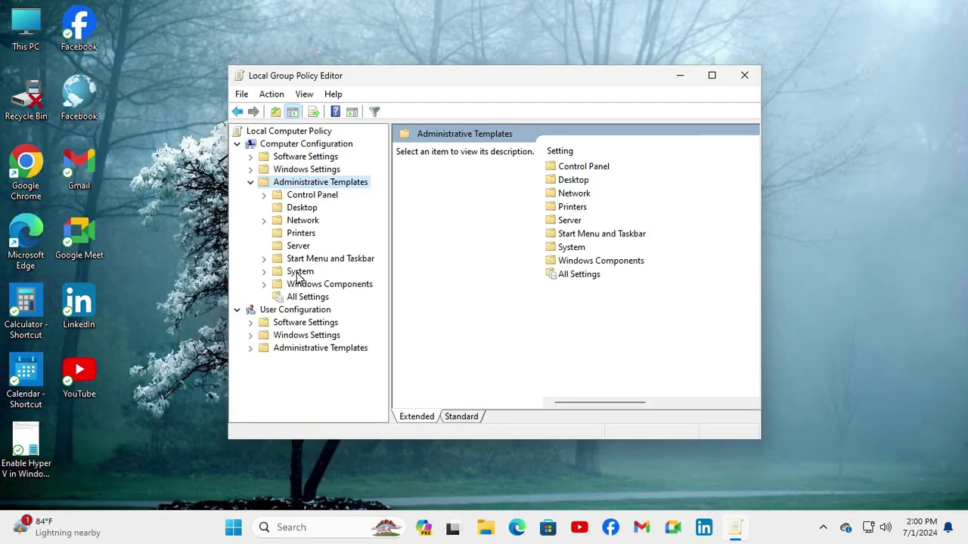
click(299, 273)
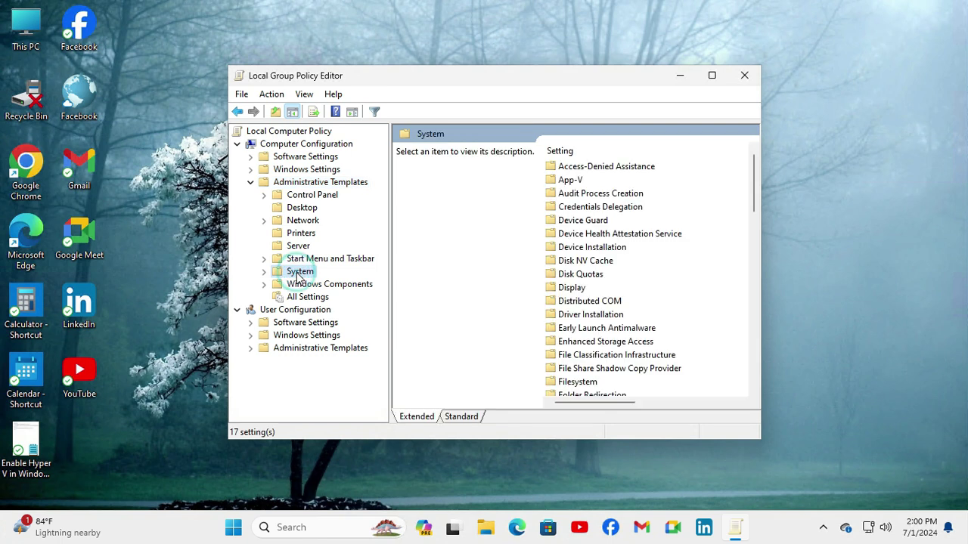
click(263, 274)
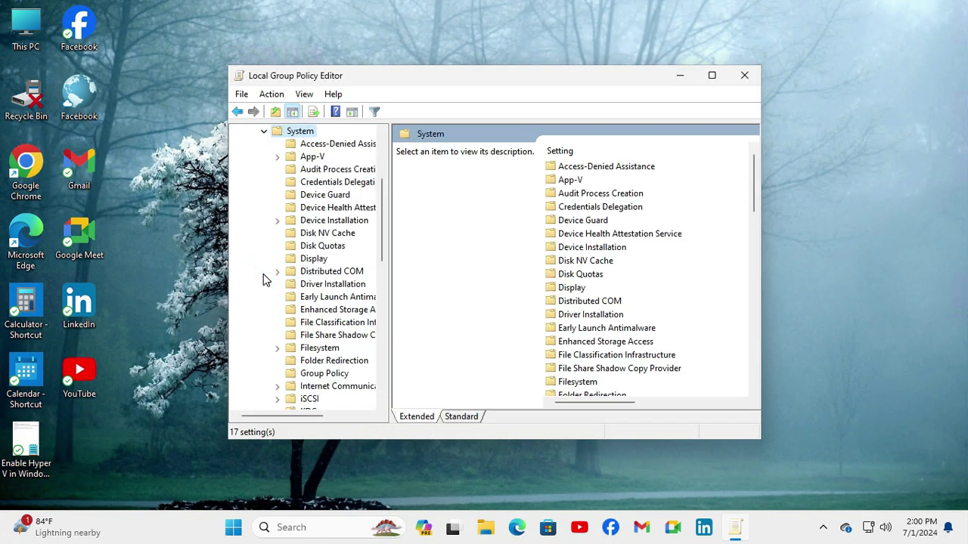
scroll(382, 257, down, 4)
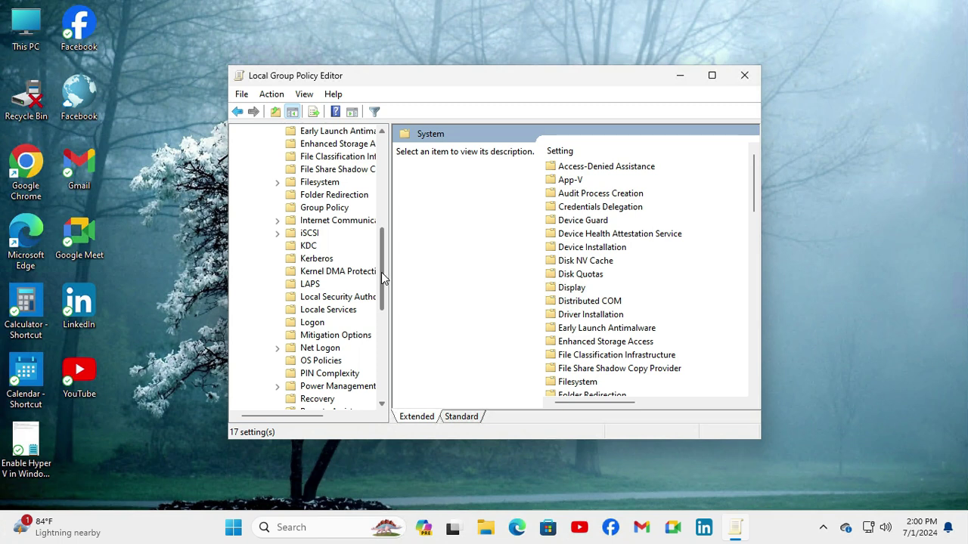
click(316, 326)
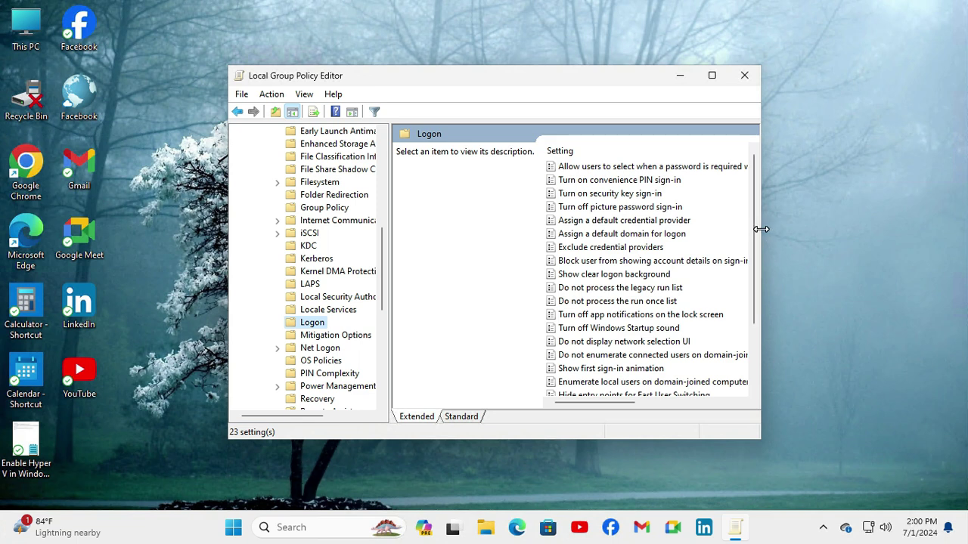
- Widen the window and open the Hide entry points for Fast User Switching policy for editing
drag(760, 227, 920, 300)
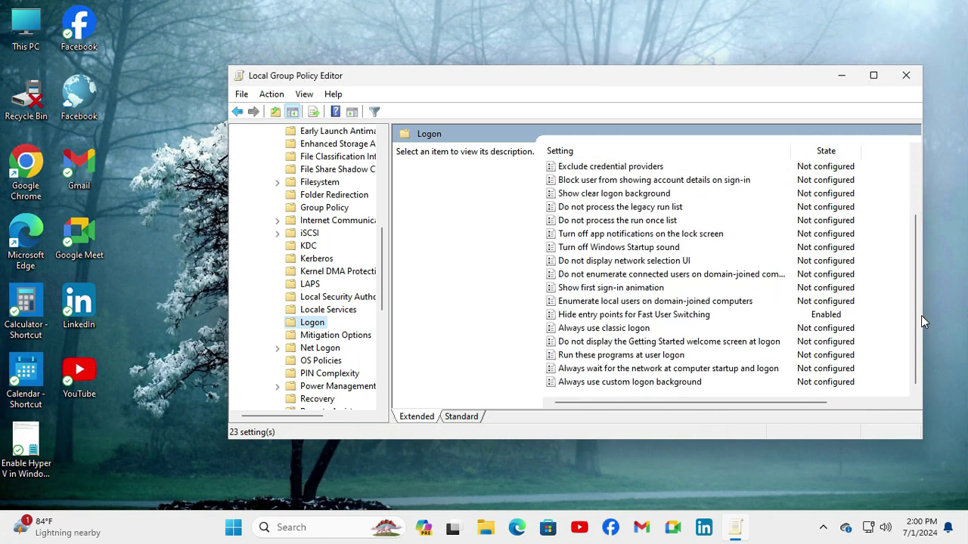
click(632, 318)
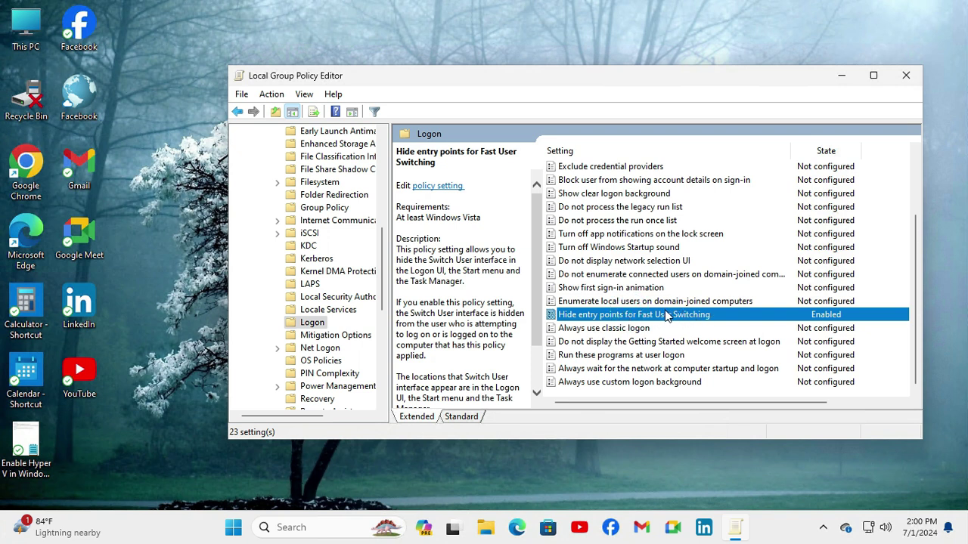
right_click(665, 315)
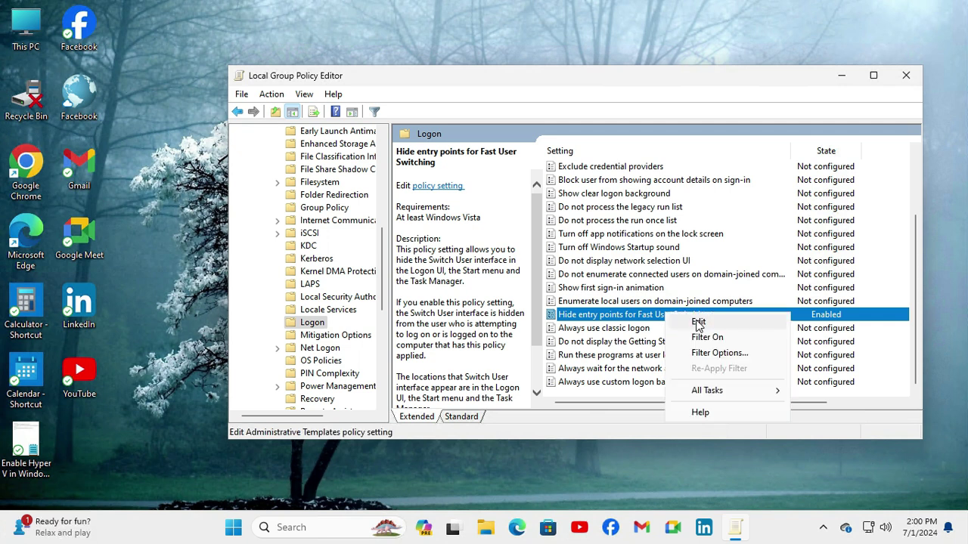
click(699, 323)
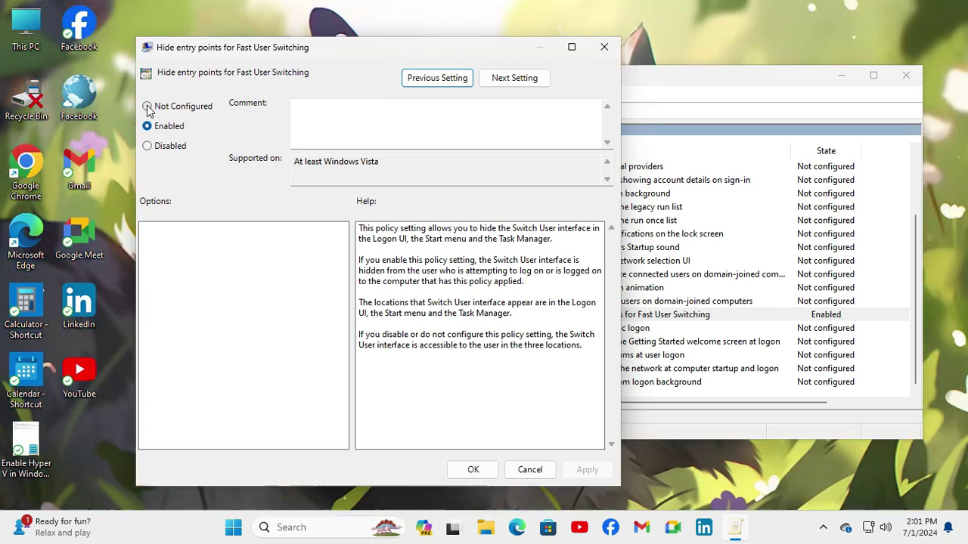
- Switch the policy from Enabled to Not Configured, apply it and close the dialog
click(148, 106)
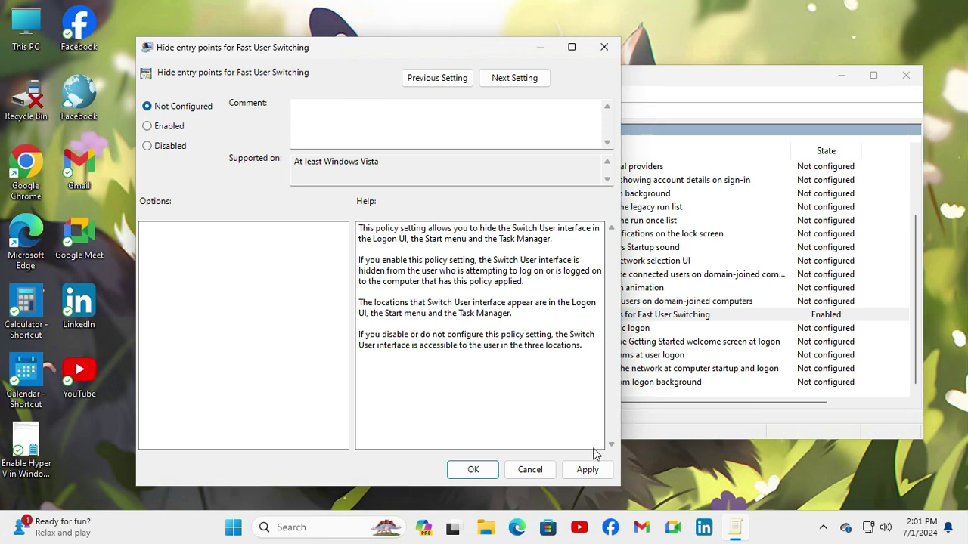
click(589, 470)
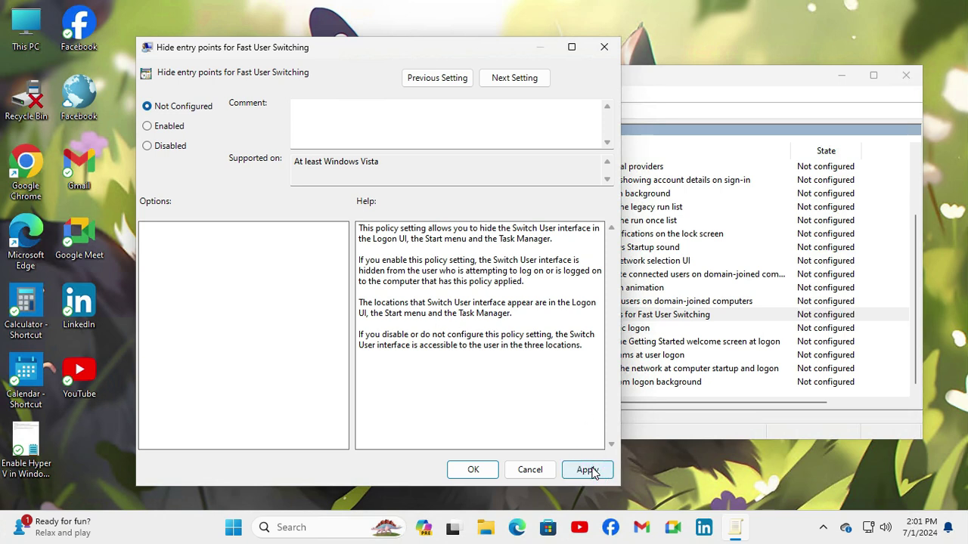
click(473, 470)
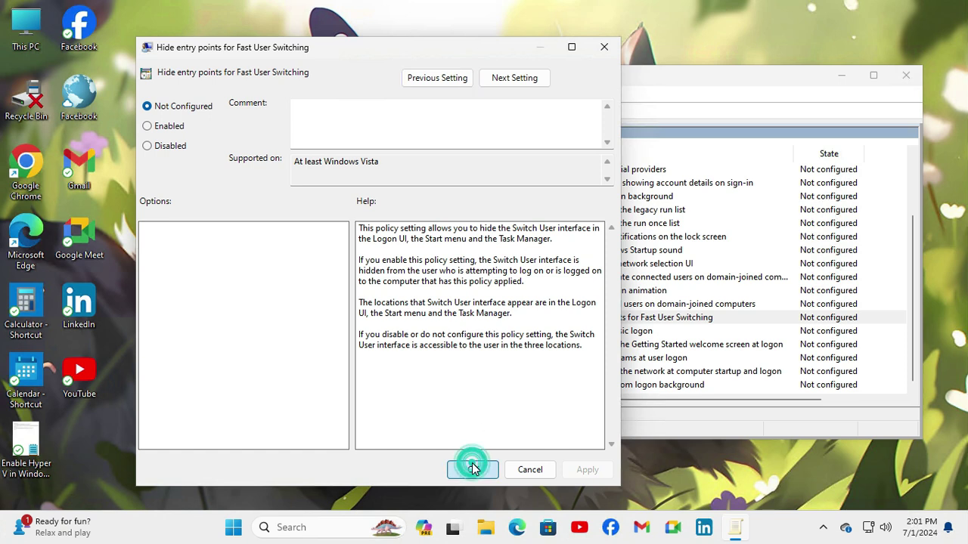